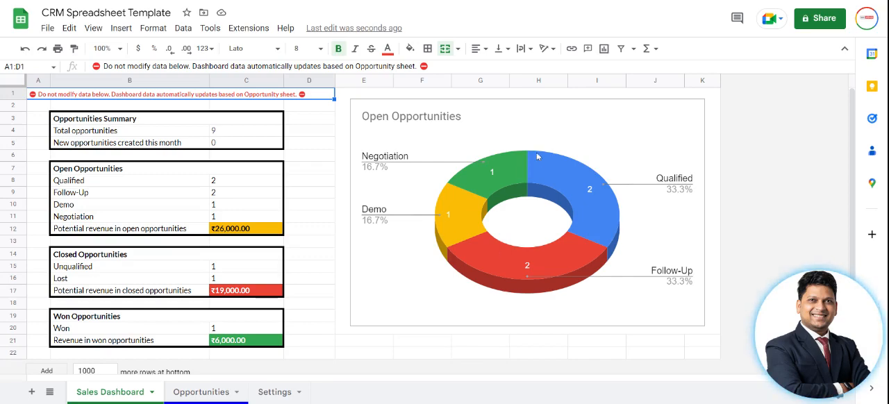
# Review the open opportunity stages listed in the Open Opportunities block of the Sales Dashboard.
pyautogui.click(197, 218)
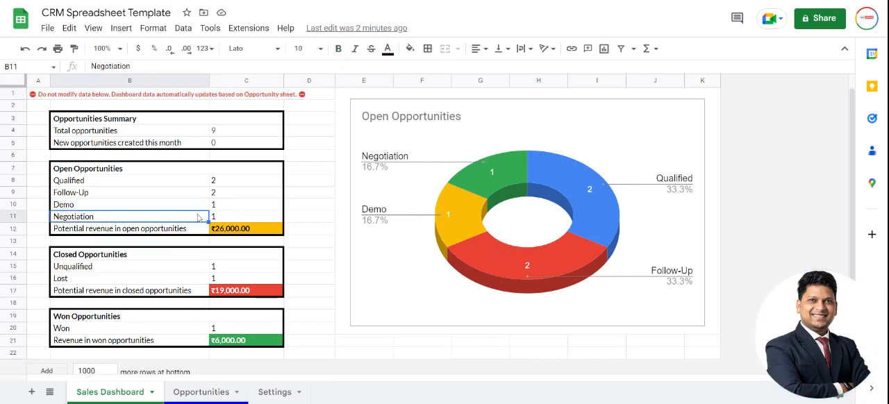
pyautogui.press('Up')
pyautogui.press('Up')
pyautogui.press('Up')
pyautogui.press('Down')
pyautogui.press('Down')
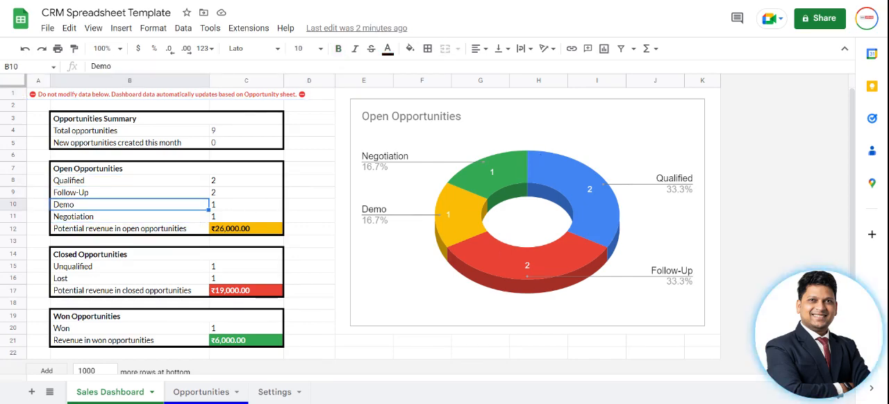
pyautogui.press('Up')
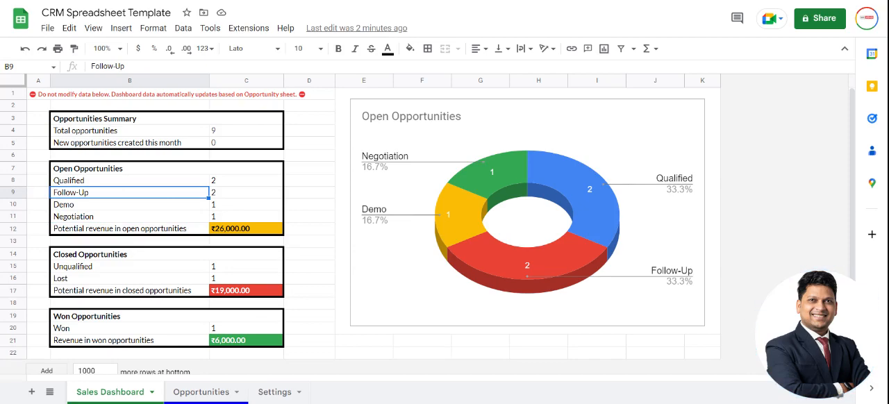
# On the Settings sheet, add "Loss" below Won in the Opportunity Status list, in cell A5.
pyautogui.click(281, 394)
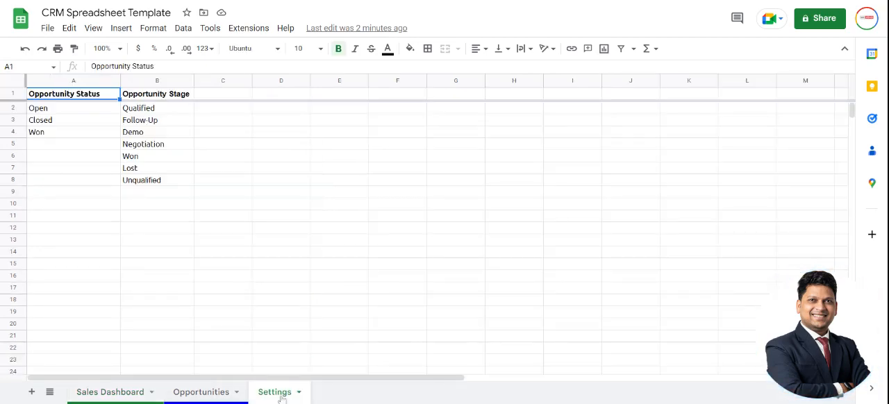
pyautogui.click(72, 112)
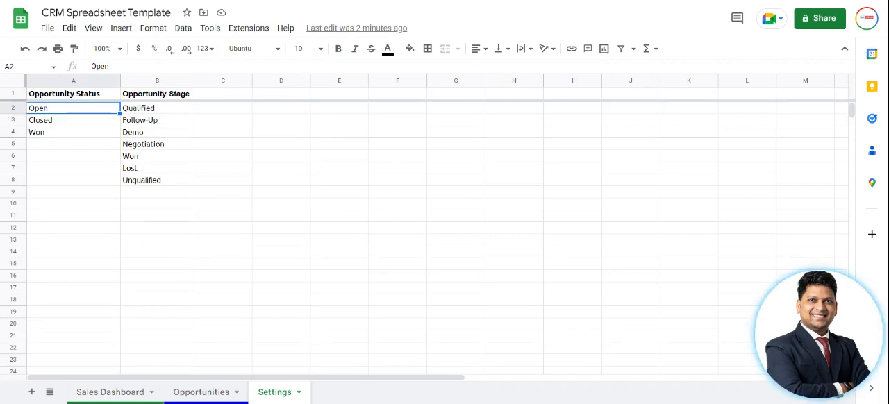
pyautogui.click(72, 123)
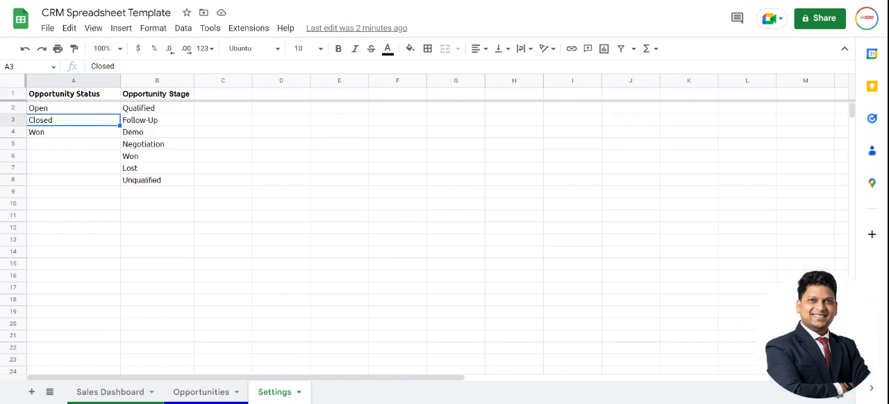
pyautogui.click(59, 137)
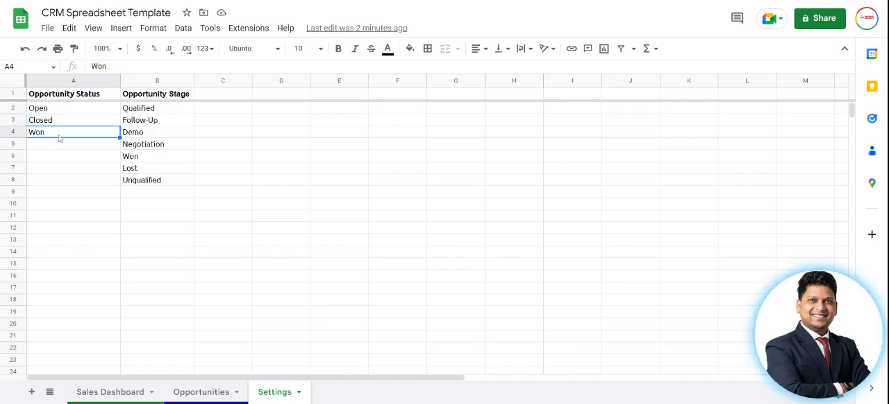
pyautogui.press('Down')
pyautogui.write('L')
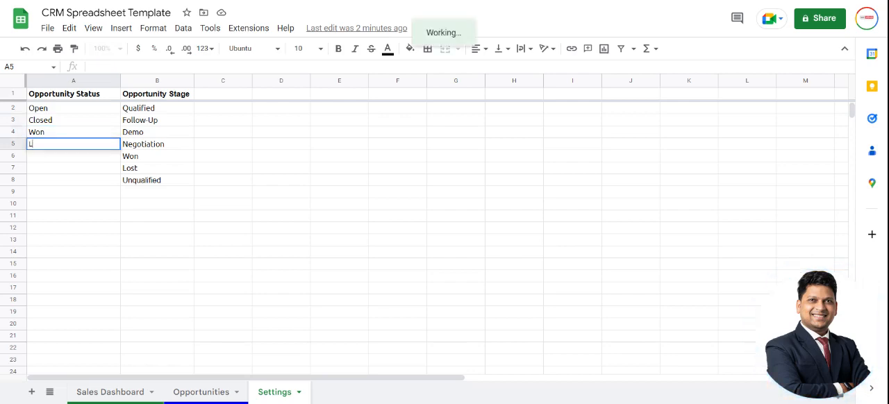
pyautogui.write('oss')
pyautogui.press('Return')
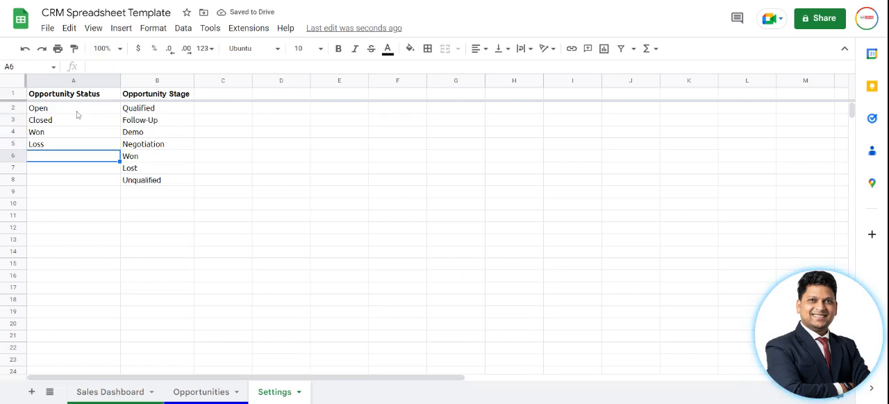
# Clear the Demo entry in cell B4 of the Opportunity Stage list.
pyautogui.click(150, 111)
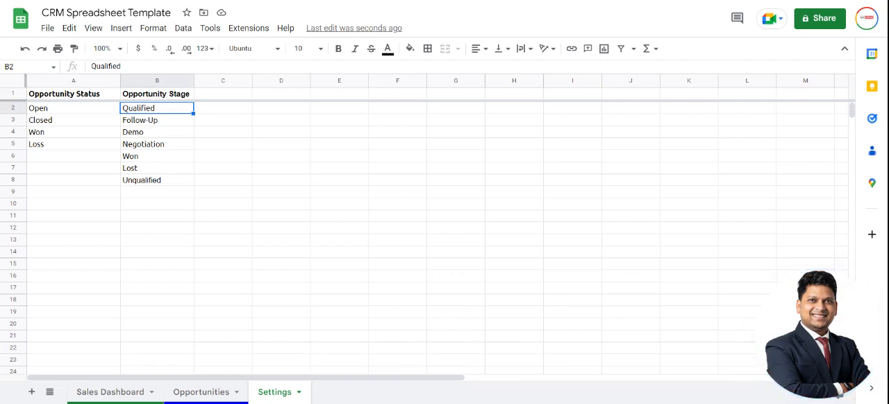
pyautogui.press('Down')
pyautogui.press('Up')
pyautogui.click(157, 120)
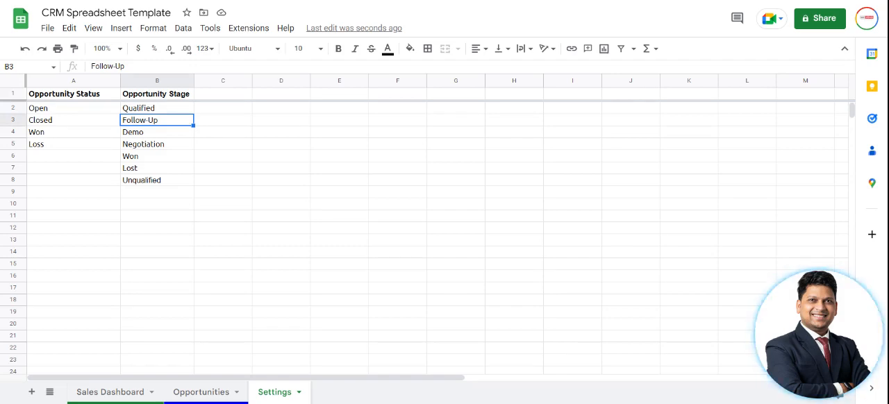
pyautogui.click(157, 132)
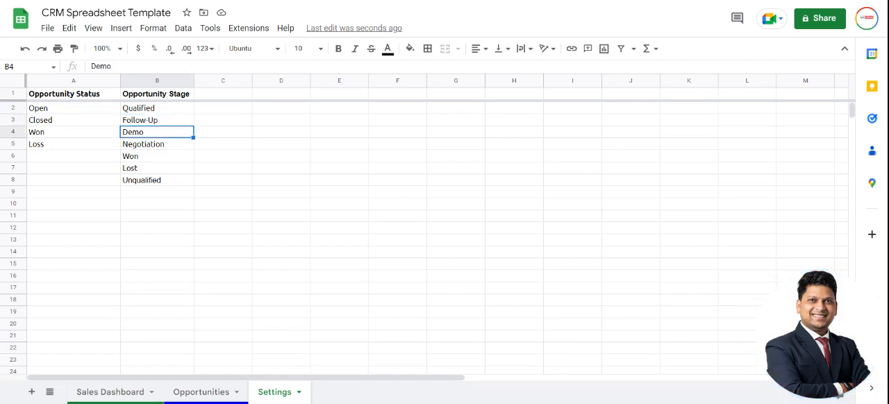
pyautogui.press('Delete')
# Move the stages Negotiation through Unqualified from B5:B8 up to B4 to close the gap in the list.
pyautogui.moveTo(157, 144); pyautogui.dragTo(157, 179)
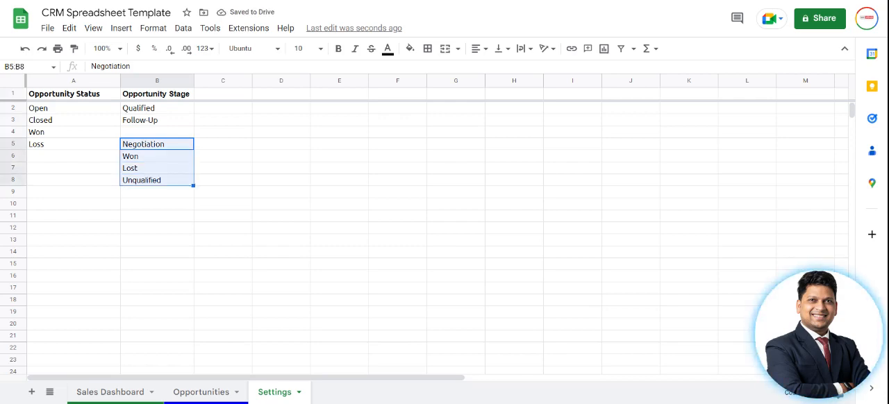
pyautogui.hotkey('ctrl', 'x')
pyautogui.click(157, 132)
pyautogui.hotkey('ctrl', 'v')
pyautogui.click(157, 144)
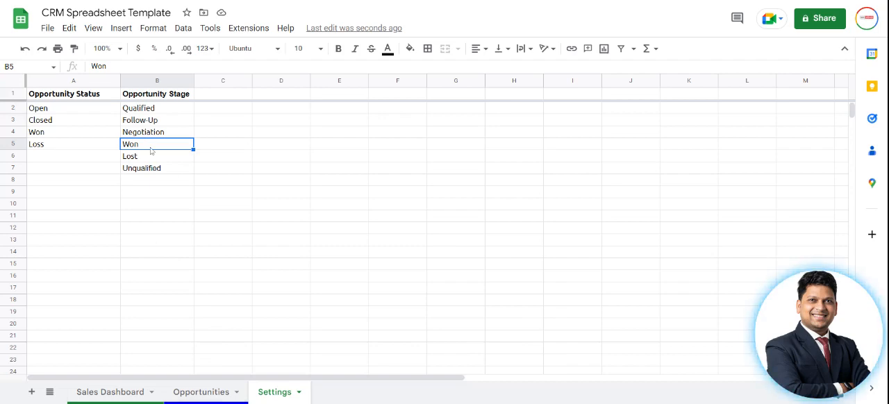
# On the Opportunities sheet, review the company name, creation date, assignee and status fields of the ABC Software row.
pyautogui.click(203, 392)
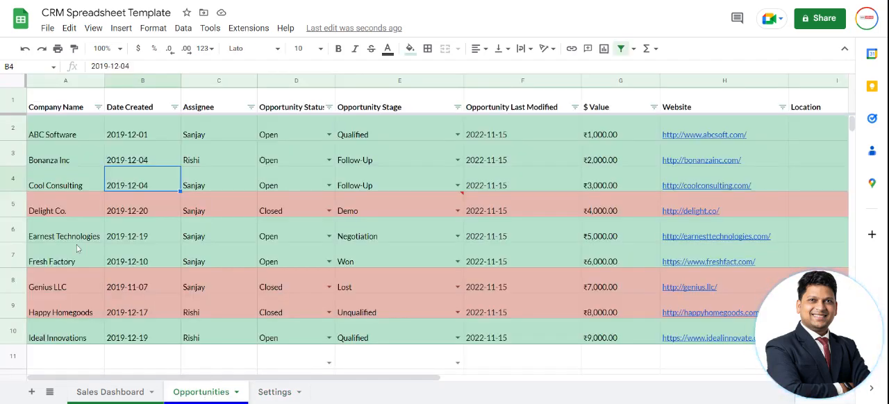
pyautogui.click(61, 134)
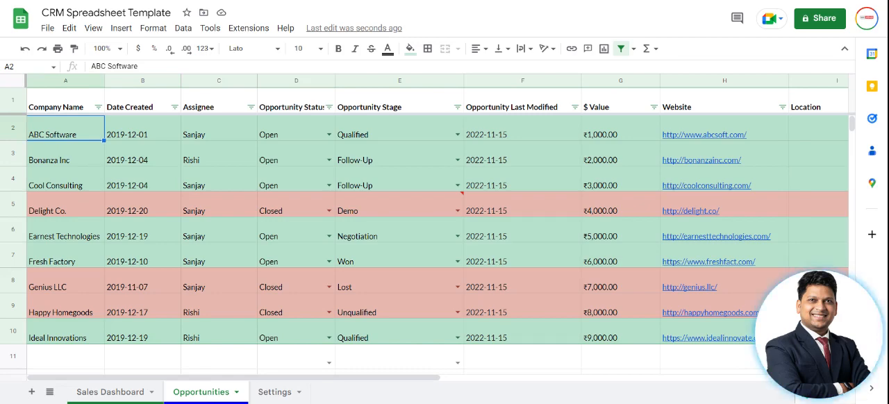
pyautogui.click(143, 129)
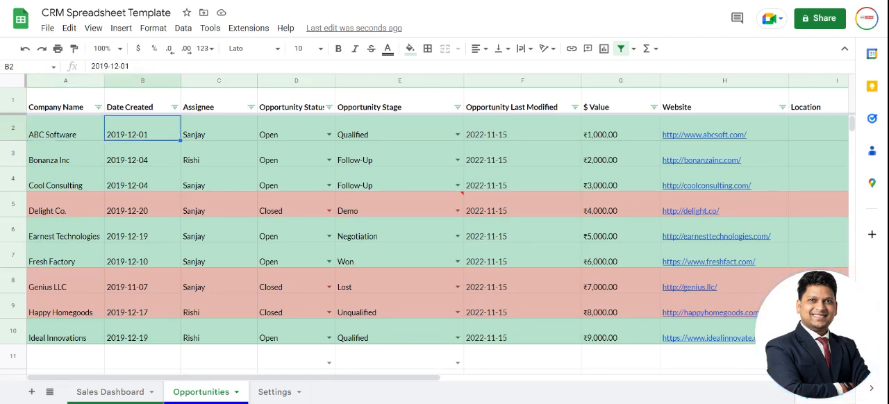
pyautogui.click(219, 129)
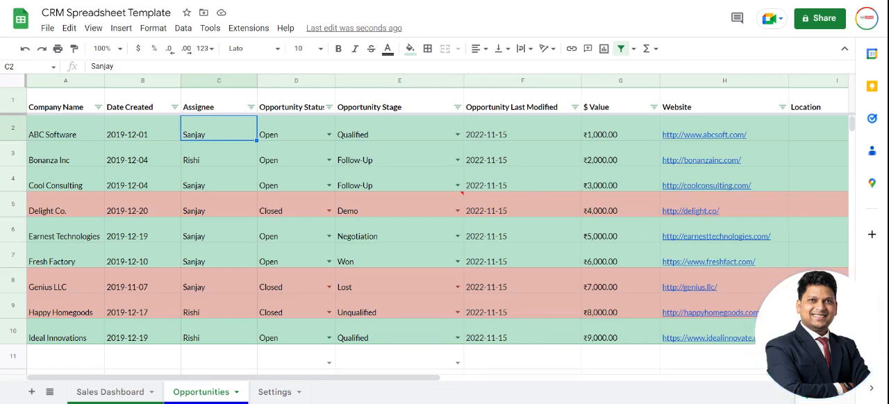
pyautogui.click(299, 130)
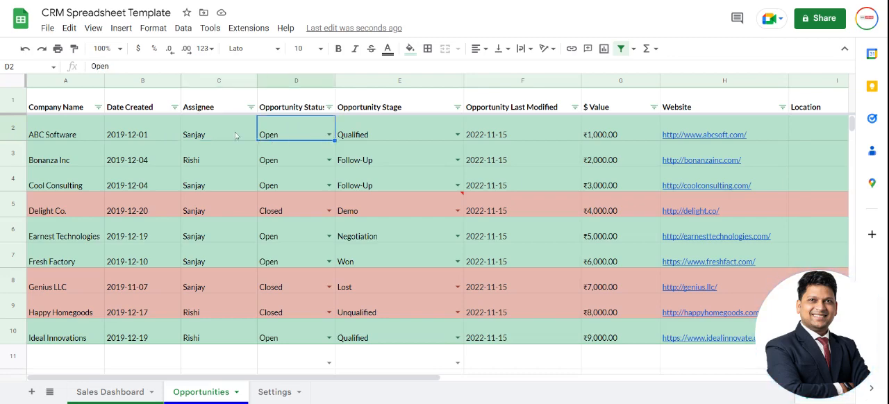
pyautogui.click(61, 137)
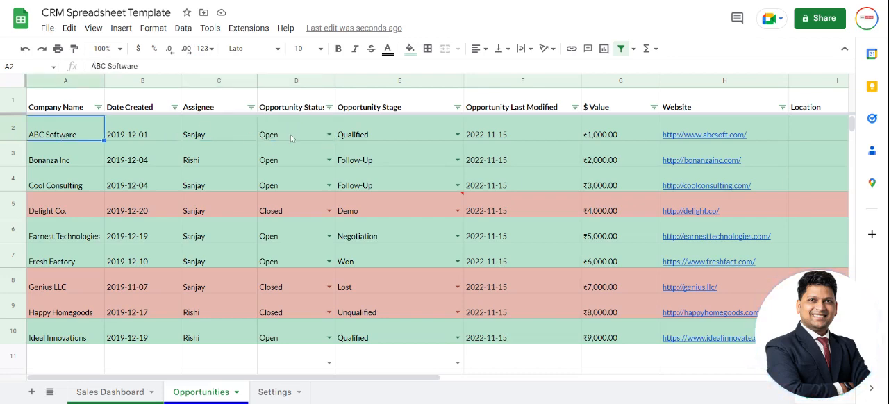
# Check the available choices for the Opportunity Status and Opportunity Stage of ABC Software.
pyautogui.click(323, 134)
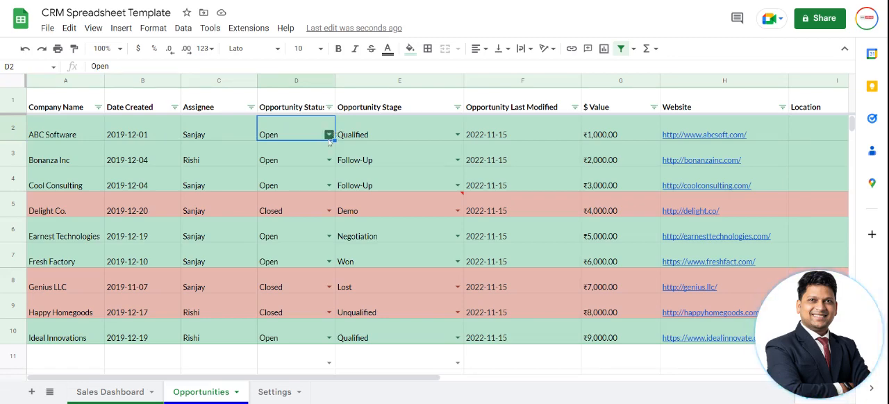
pyautogui.click(329, 137)
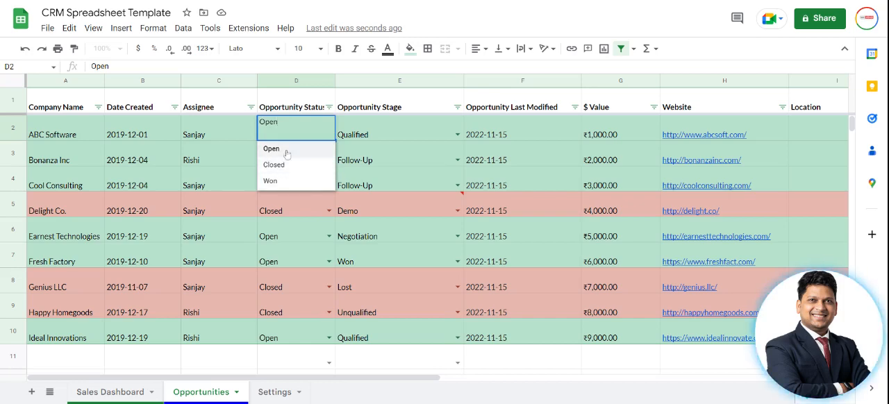
pyautogui.click(382, 132)
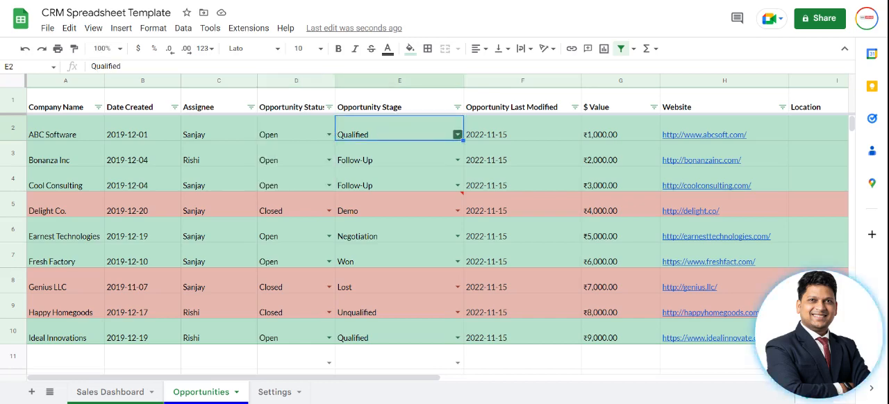
pyautogui.click(458, 135)
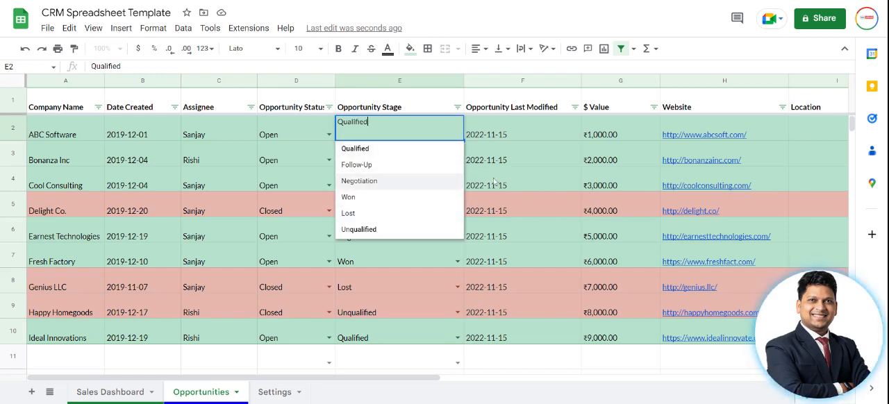
# Examine the last modified formula, value, website and contact columns of the ABC Software row.
pyautogui.click(541, 141)
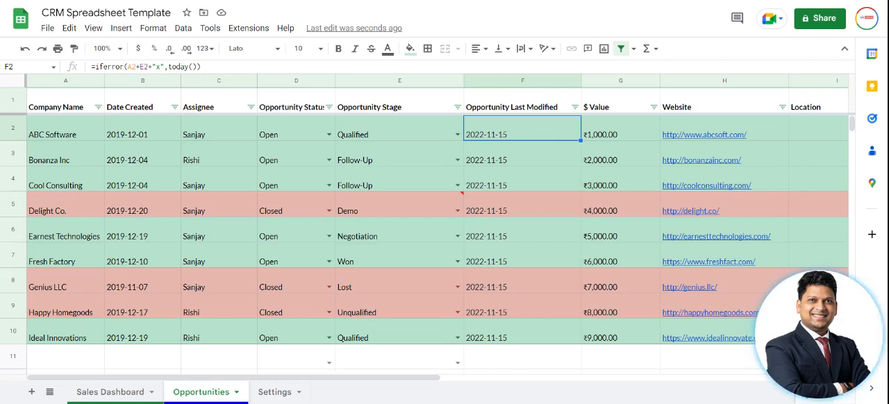
pyautogui.press('Right')
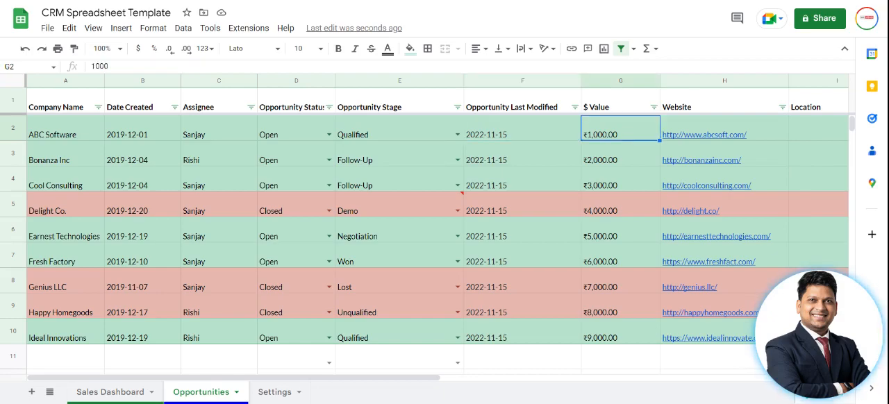
pyautogui.hscroll(5, 438, 236)
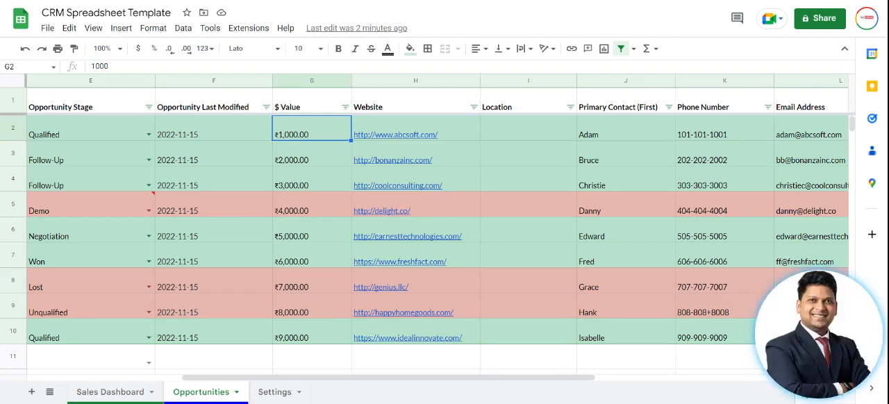
pyautogui.press('Left')
pyautogui.press('Left')
pyautogui.press('Left')
pyautogui.press('Left')
pyautogui.press('Left')
pyautogui.press('Left')
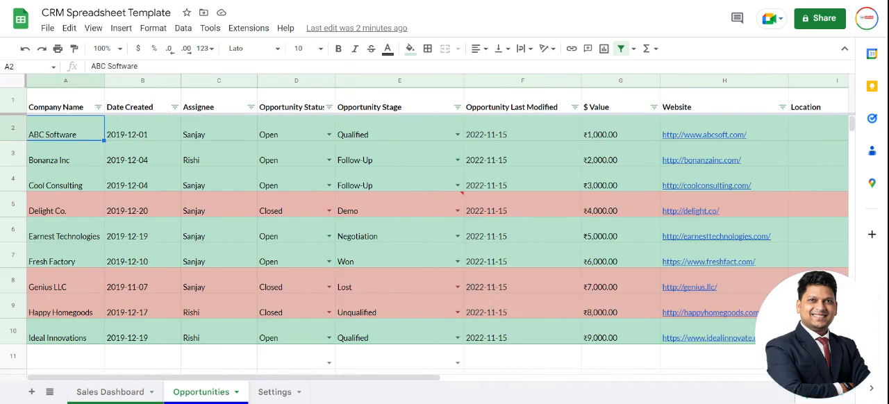
pyautogui.press('Right')
pyautogui.press('Right')
pyautogui.press('Right')
pyautogui.press('Right')
pyautogui.press('Right')
pyautogui.press('Right')
pyautogui.press('Right')
pyautogui.press('Right')
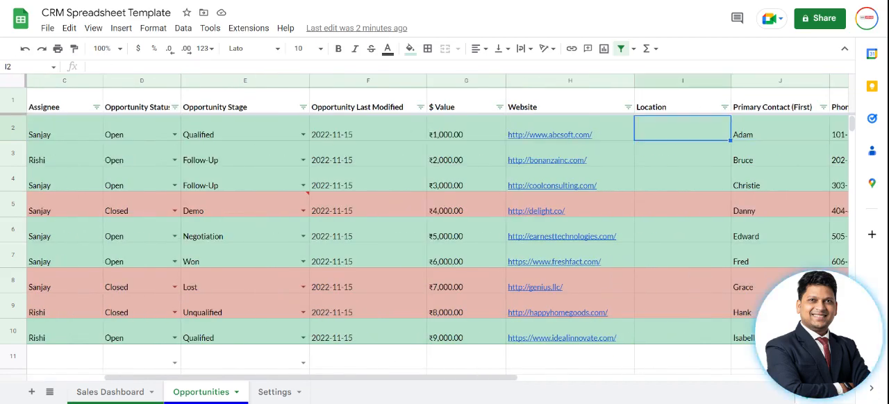
# Set the $ Value of the ABC Software opportunity in cell G2 to 100000.
pyautogui.press('Left')
pyautogui.press('Left')
pyautogui.press('Left')
pyautogui.press('Right')
pyautogui.write('1000')
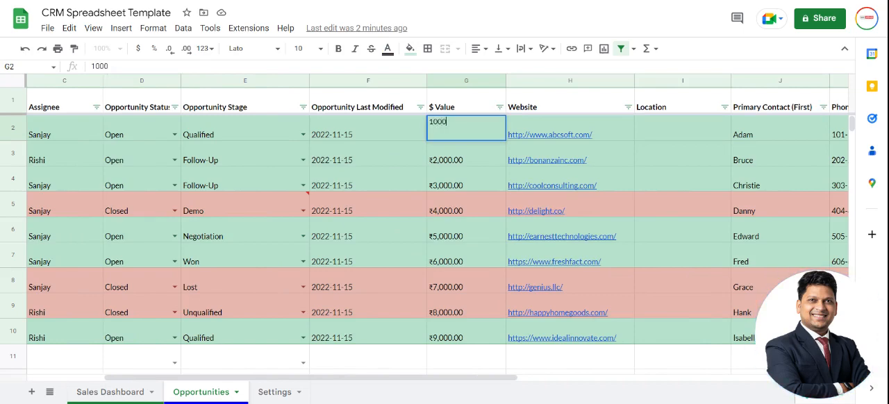
pyautogui.write('00')
pyautogui.press('Return')
pyautogui.press('Up')
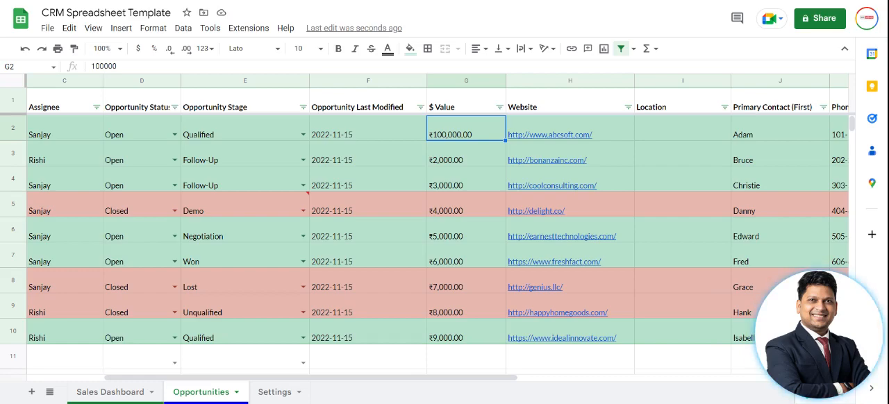
# Review the website, location and primary contact fields of the ABC Software row.
pyautogui.press('Right')
pyautogui.press('Right')
pyautogui.press('Right')
pyautogui.press('Right')
pyautogui.press('Right')
pyautogui.press('Left')
pyautogui.press('Left')
pyautogui.press('Left')
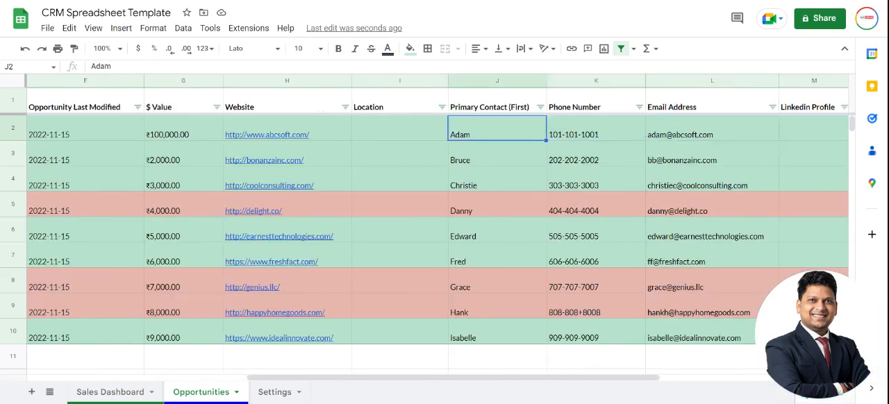
pyautogui.press('Left')
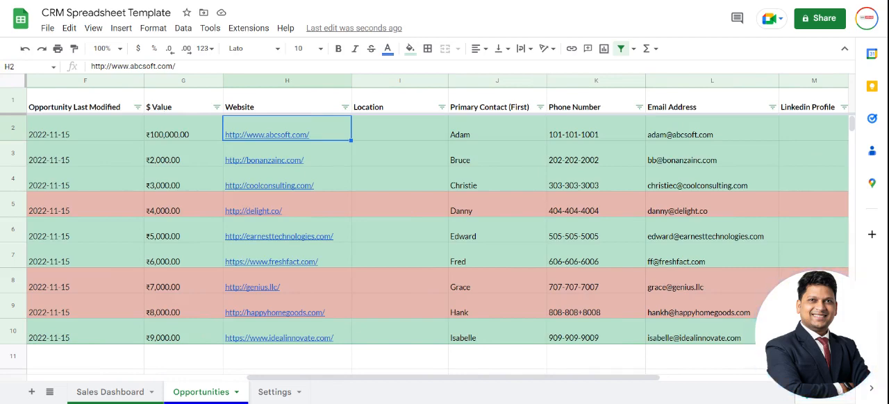
pyautogui.press('Right')
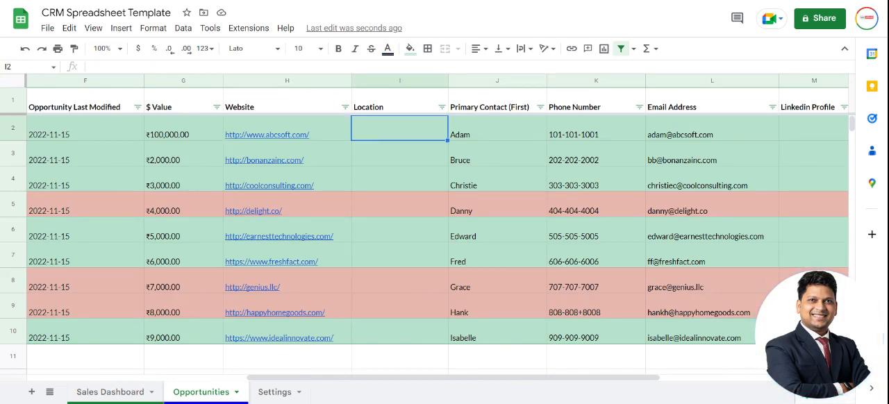
pyautogui.click(498, 128)
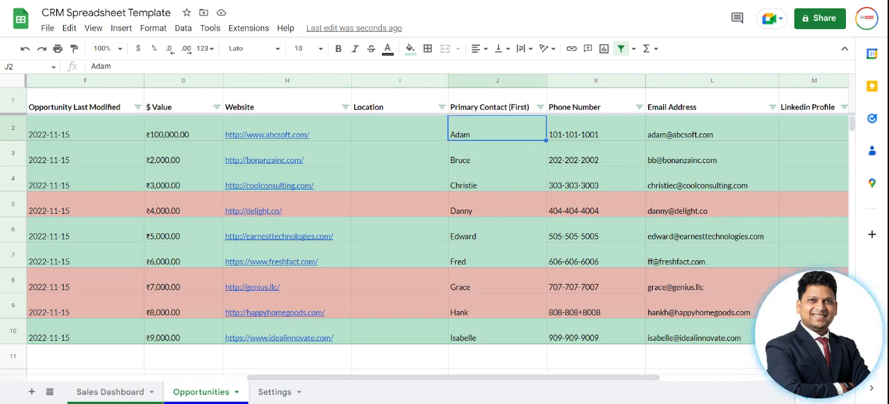
# Review the phone number, email address, LinkedIn profile and notes columns of the ABC Software row.
pyautogui.press('Right')
pyautogui.press('Right')
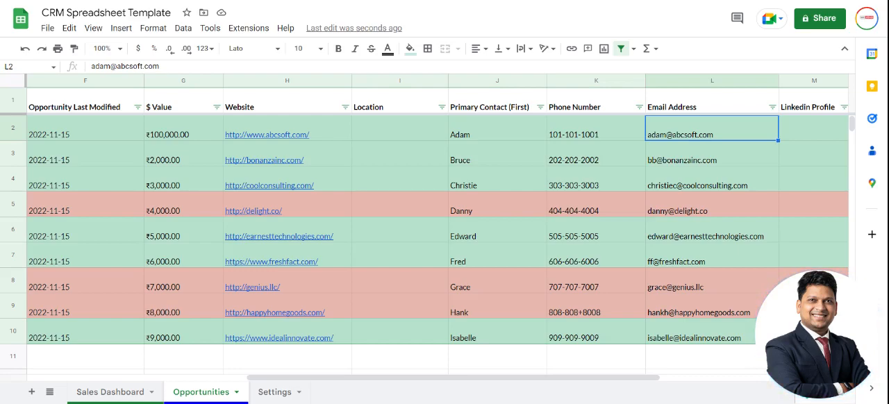
pyautogui.press('Right')
pyautogui.press('Right')
pyautogui.press('Left')
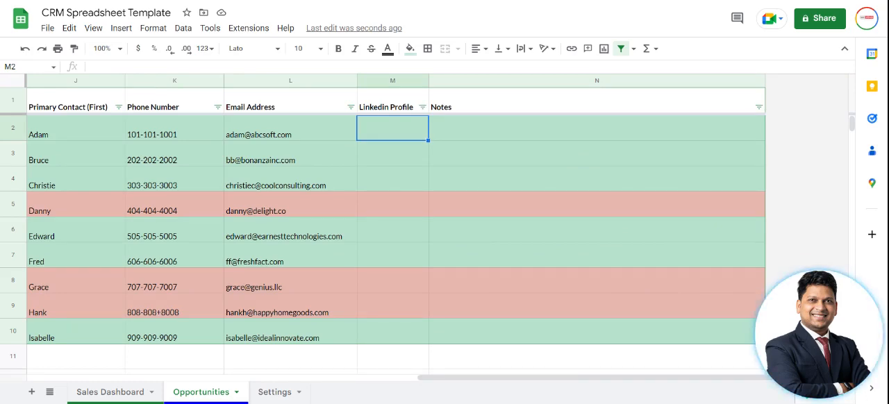
# Go back along the ABC Software row to its company name and check its Opportunity Stage choices and assignee.
pyautogui.click(291, 128)
pyautogui.press('Left')
pyautogui.press('Left')
pyautogui.press('Left')
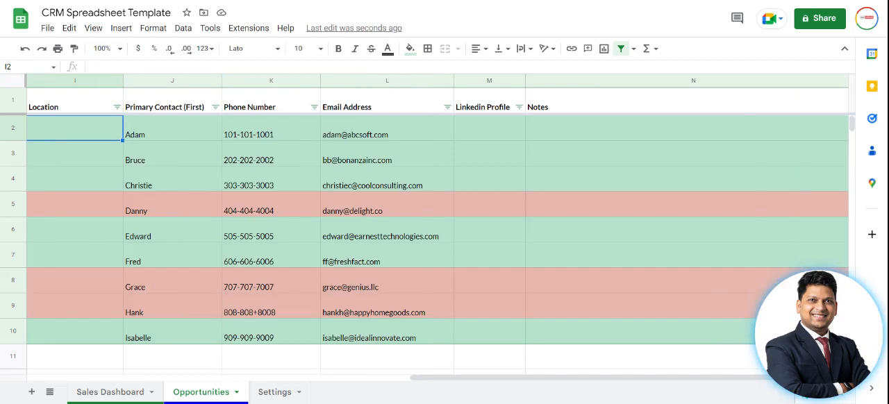
pyautogui.press('Left')
pyautogui.press('Left')
pyautogui.press('Left')
pyautogui.press('Left')
pyautogui.press('Left')
pyautogui.press('Left')
pyautogui.press('Left')
pyautogui.press('Left')
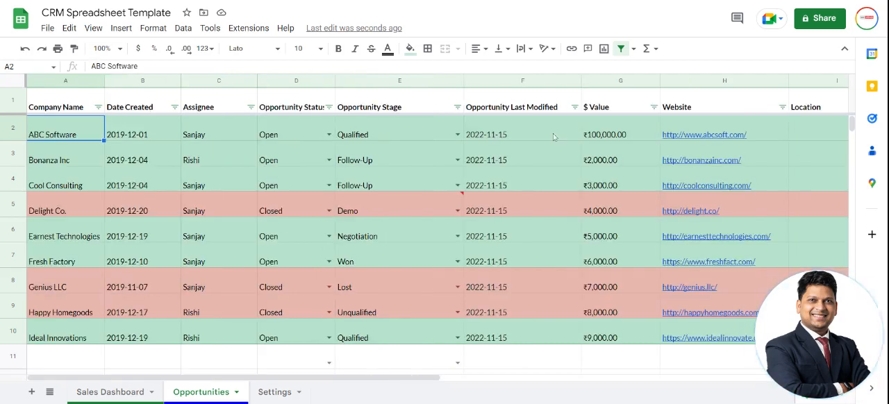
pyautogui.click(457, 134)
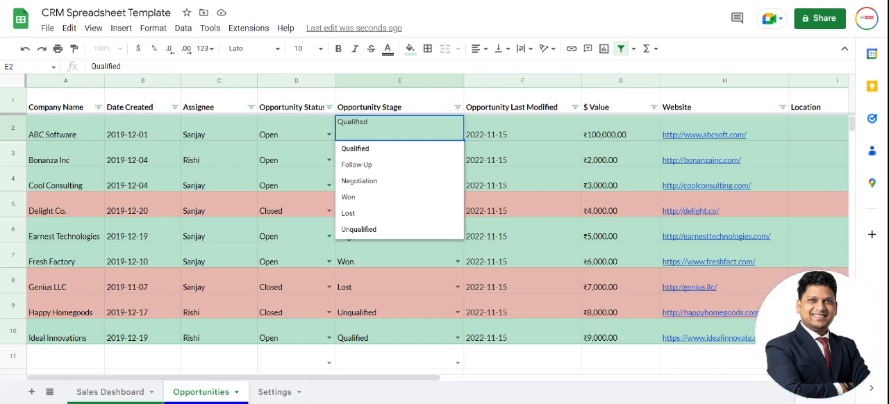
pyautogui.click(207, 130)
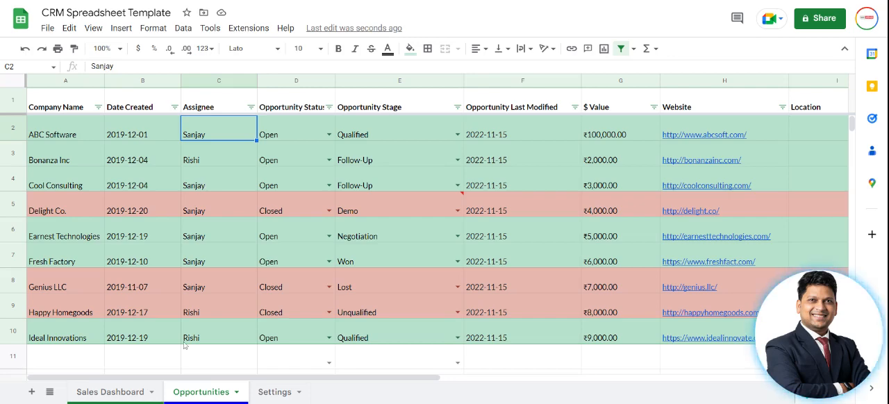
# Show the Sales Dashboard sheet to view the opportunity summaries and the Open Opportunities chart.
pyautogui.click(133, 394)
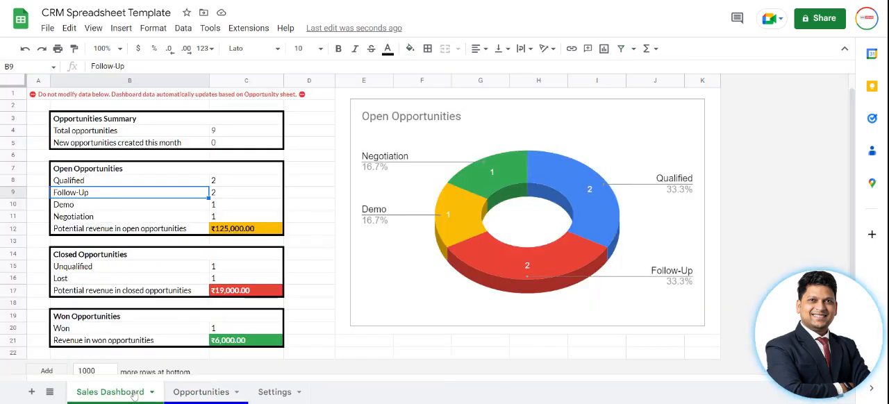